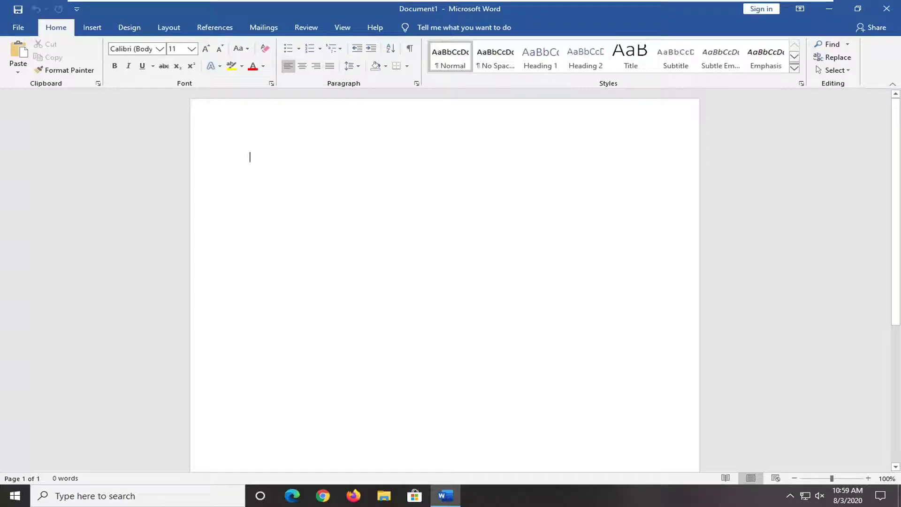
# Step: Reach the empty UnsavedFiles folder via File, Open and Recover Unsaved Documents
pyautogui.click(21, 29)
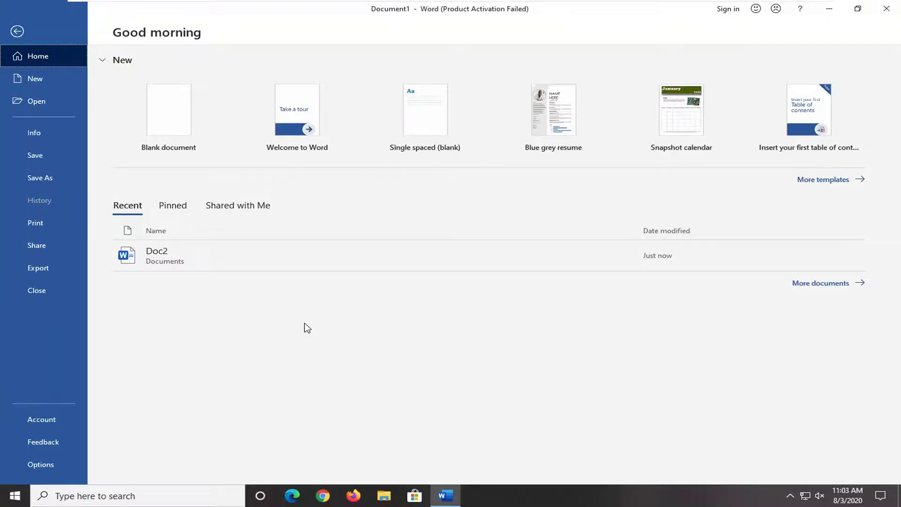
pyautogui.hotkey('ctrl', 'o')
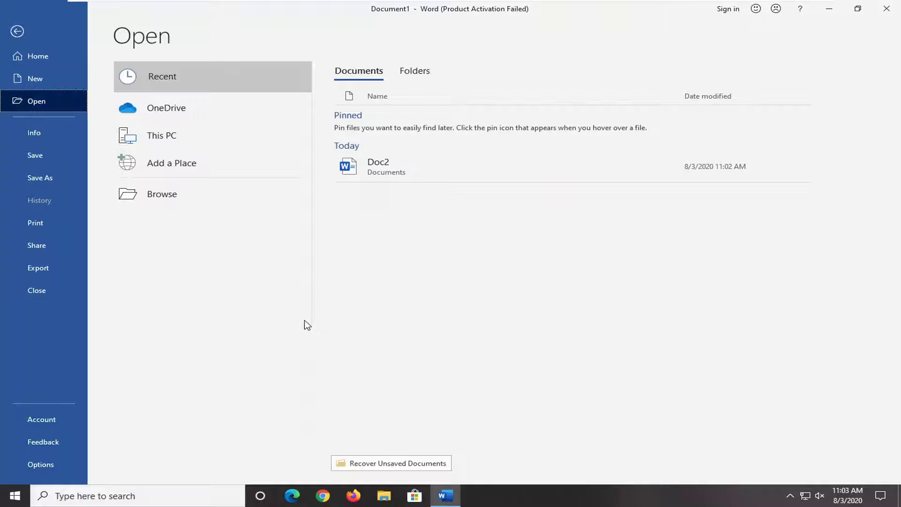
pyautogui.press('Escape')
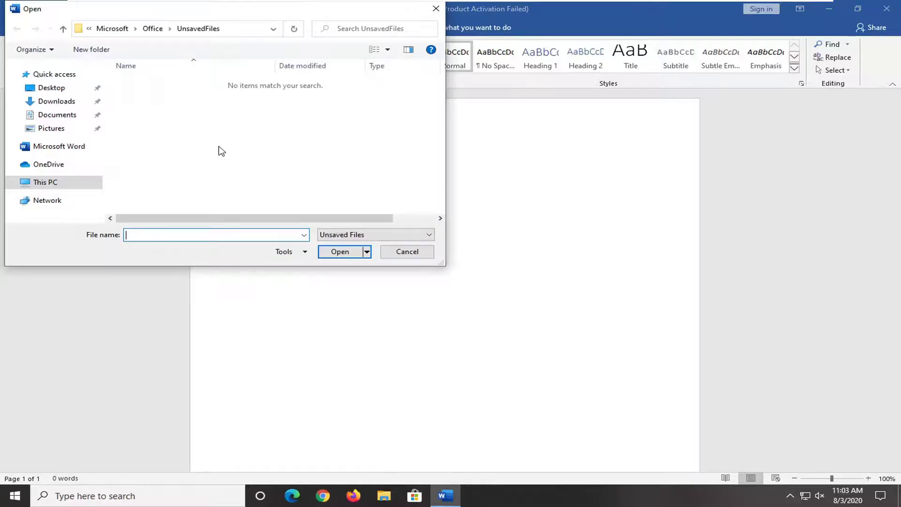
# Step: Cancel the empty UnsavedFiles browser without opening anything, then exit Word with Alt+F4
pyautogui.click(336, 254)
pyautogui.moveTo(269, 6); pyautogui.dragTo(359, 9)
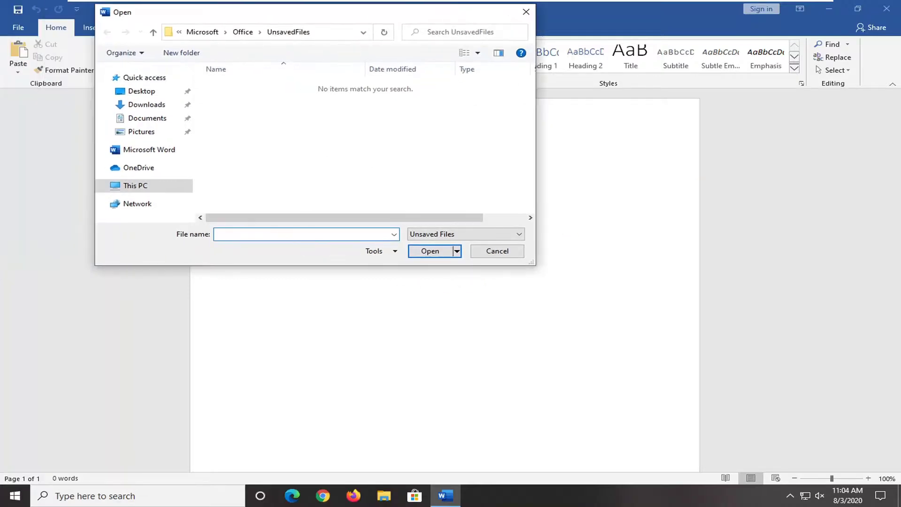
pyautogui.click(505, 254)
pyautogui.hotkey('alt', 'F4')
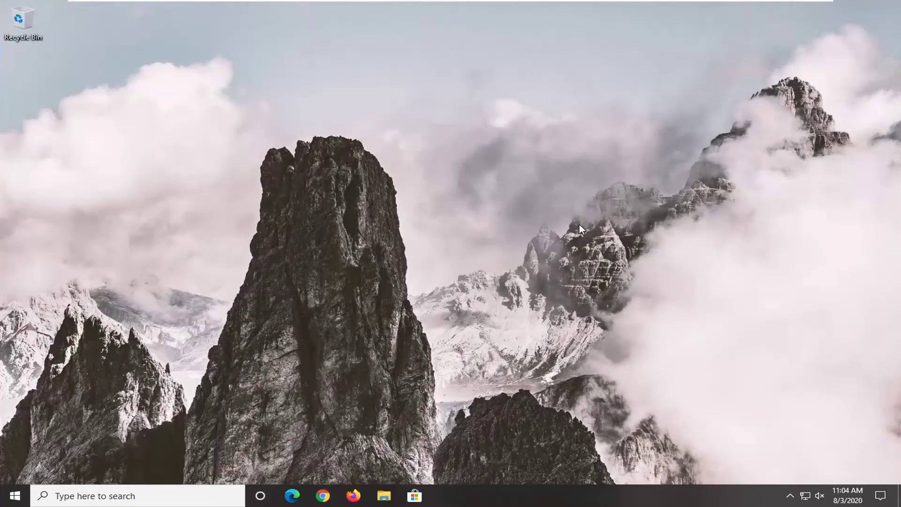